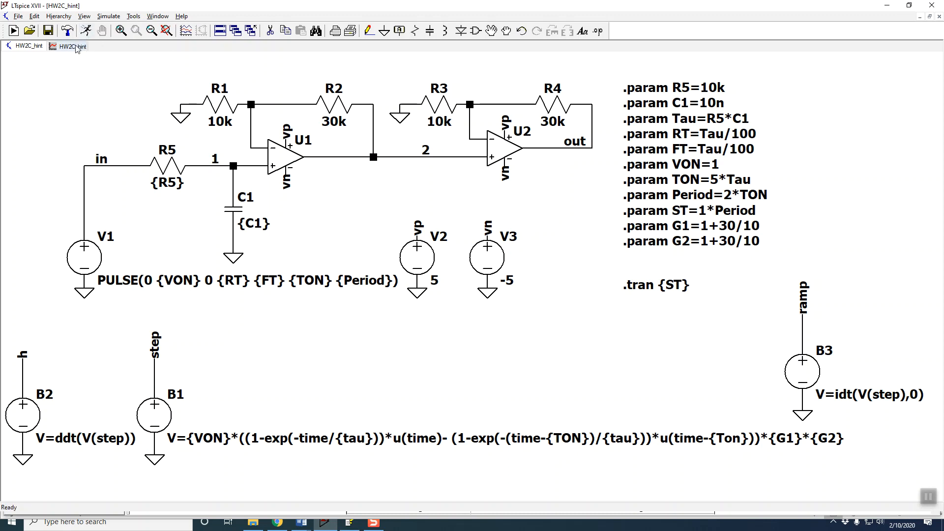
Replace the V(ramp) trace with V(out) in the waveform plot and add V(in) alongside it.
{"action": "left_click", "coordinate": [86, 32]}
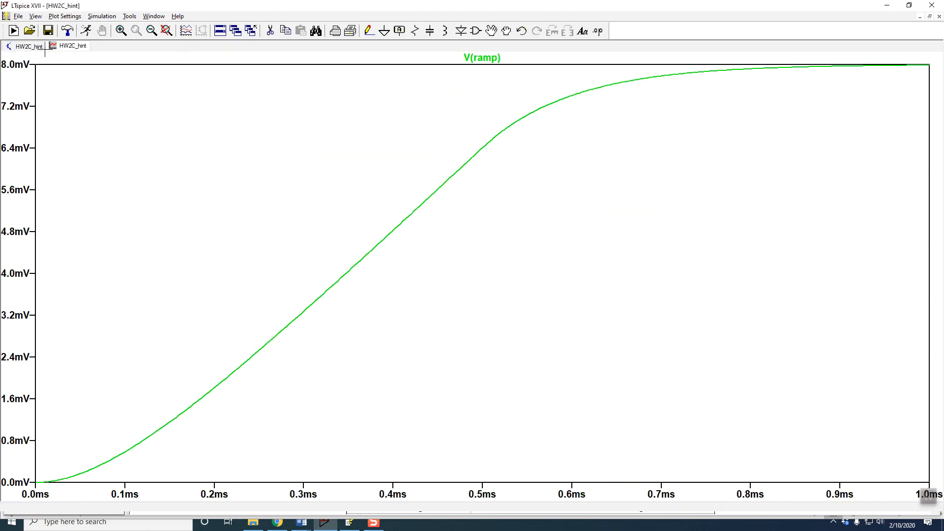
{"action": "left_click", "coordinate": [188, 35]}
{"action": "left_click", "coordinate": [403, 267]}
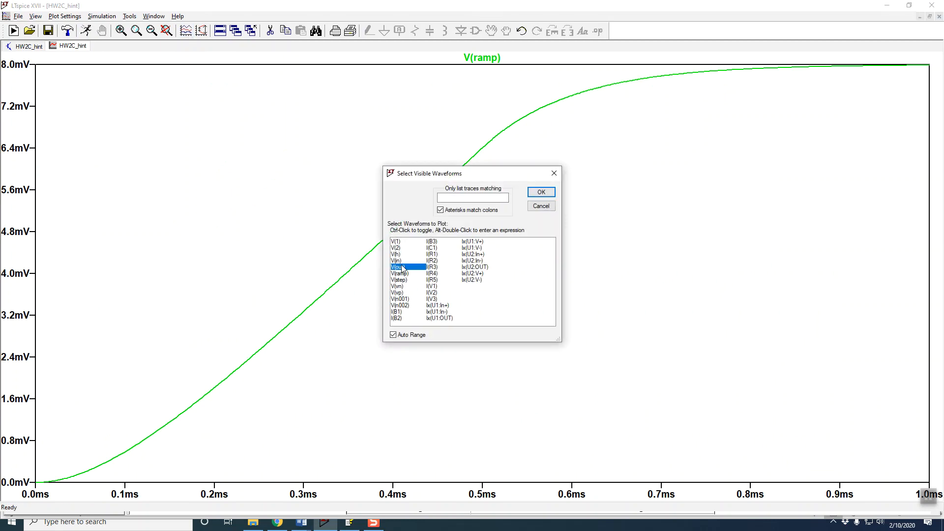
{"action": "left_click", "coordinate": [541, 193]}
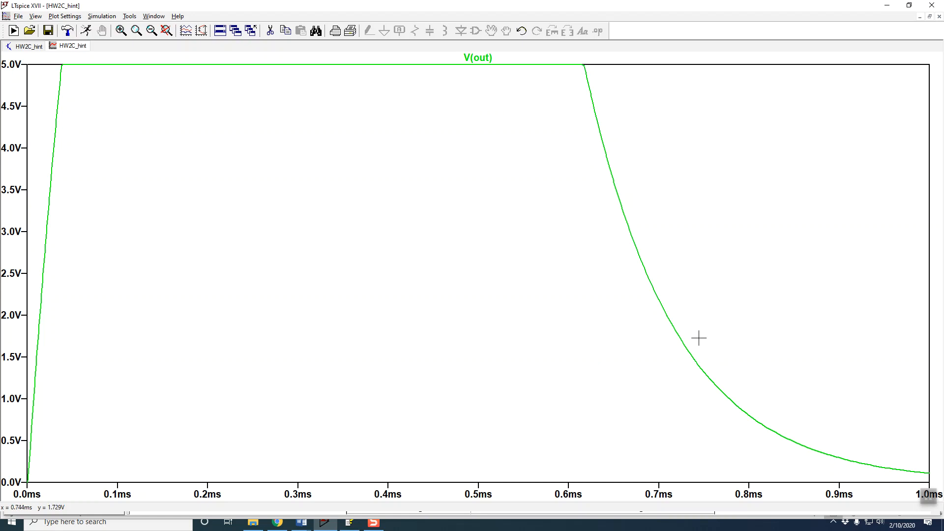
{"action": "left_click", "coordinate": [189, 31]}
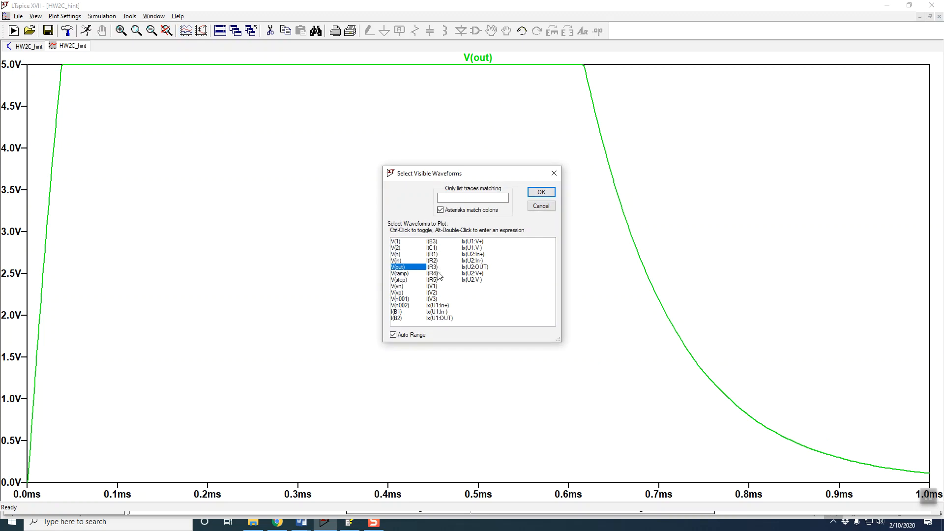
{"action": "left_click", "coordinate": [400, 261], "text": "ctrl"}
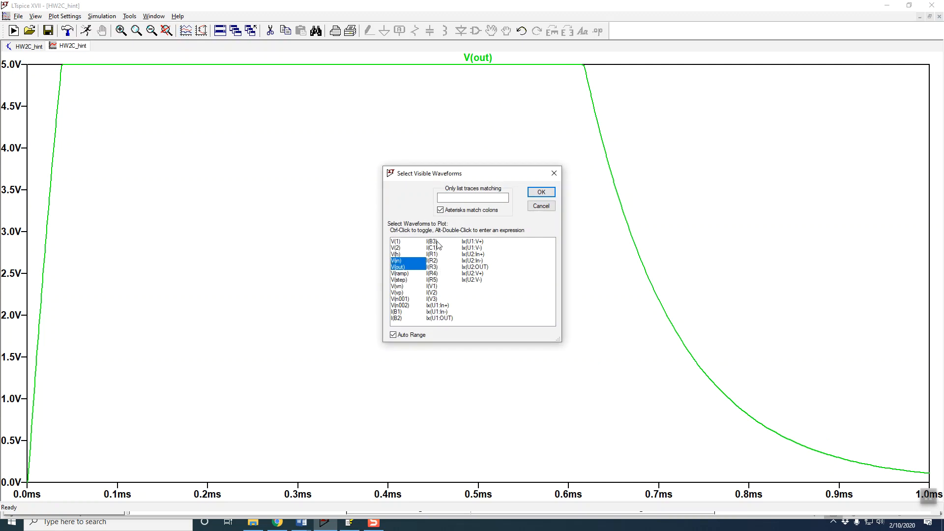
{"action": "left_click", "coordinate": [538, 192]}
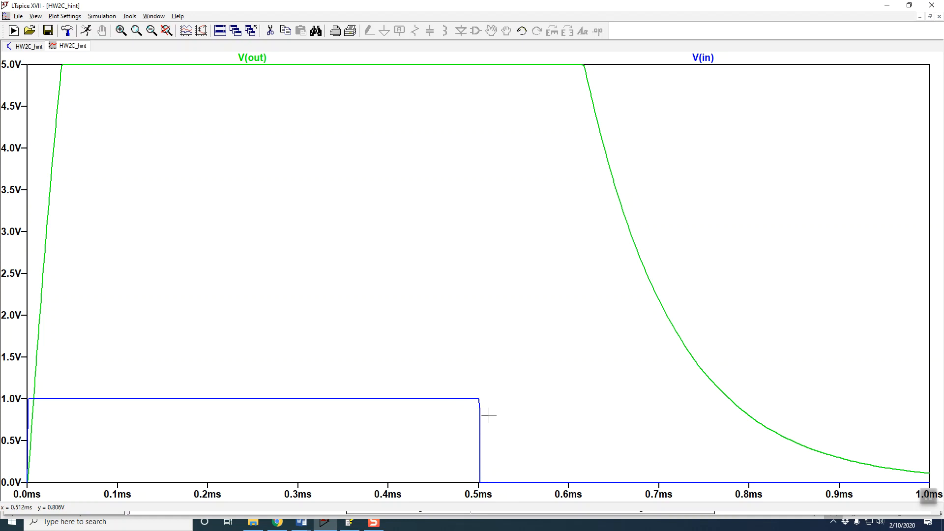
Add the voltages of schematic nodes 1 and 2 to the waveform plot.
{"action": "left_click", "coordinate": [27, 47]}
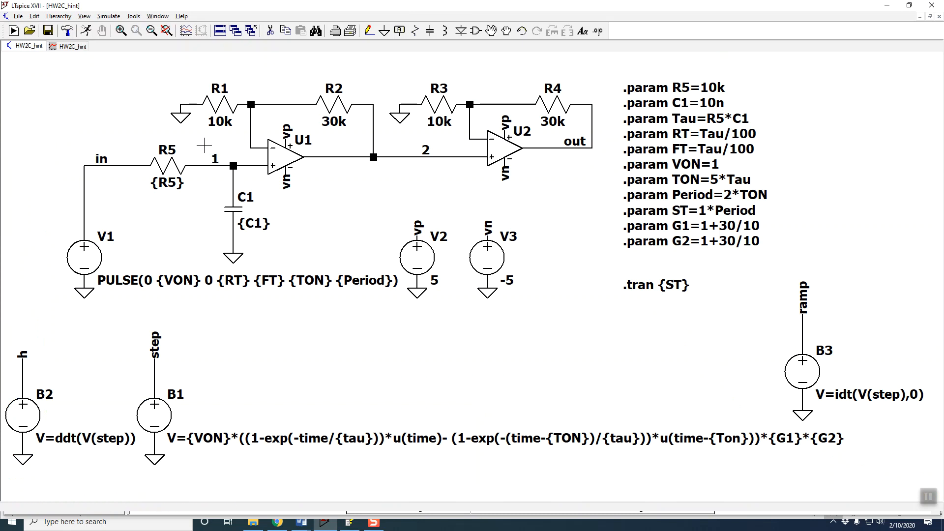
{"action": "left_click", "coordinate": [71, 48]}
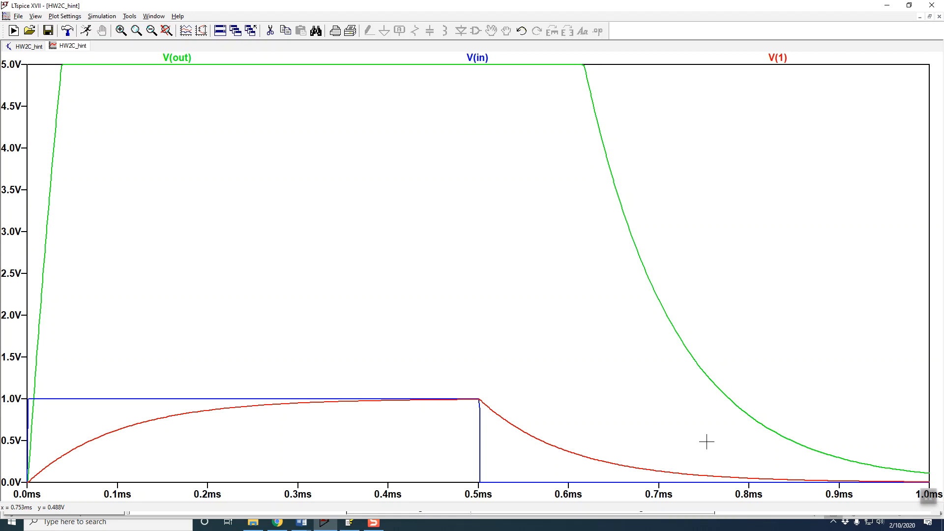
{"action": "left_click", "coordinate": [31, 47]}
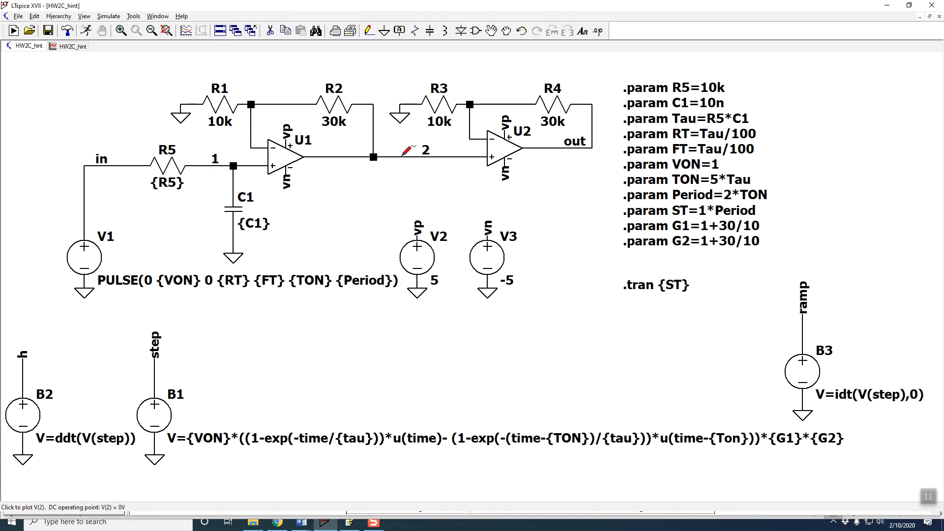
{"action": "left_click", "coordinate": [72, 48]}
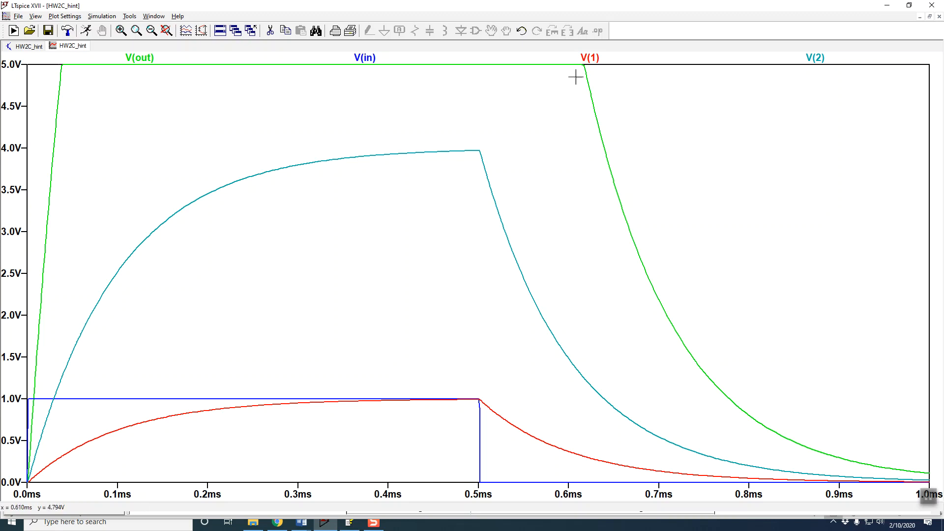
Set the VON parameter to 1/20, rerun the transient simulation and maximize the waveform plot.
{"action": "left_click", "coordinate": [28, 46]}
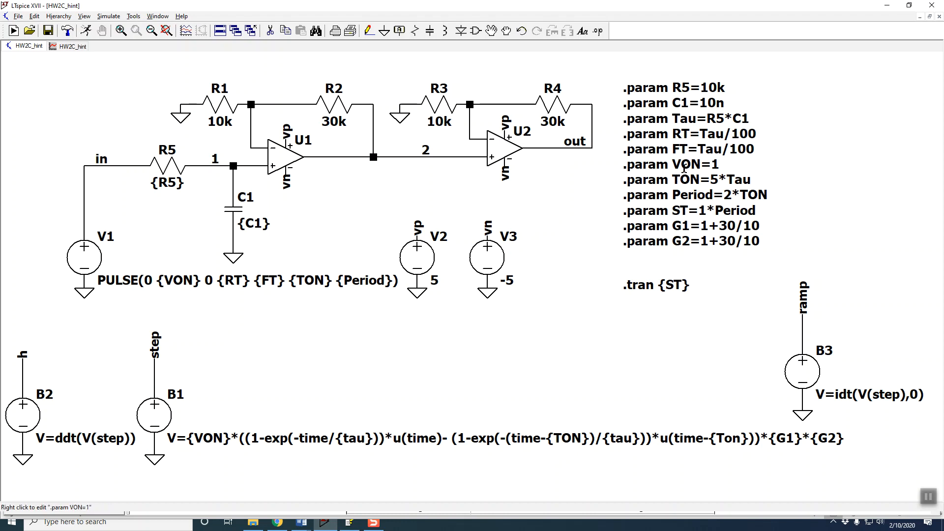
{"action": "right_click", "coordinate": [669, 163]}
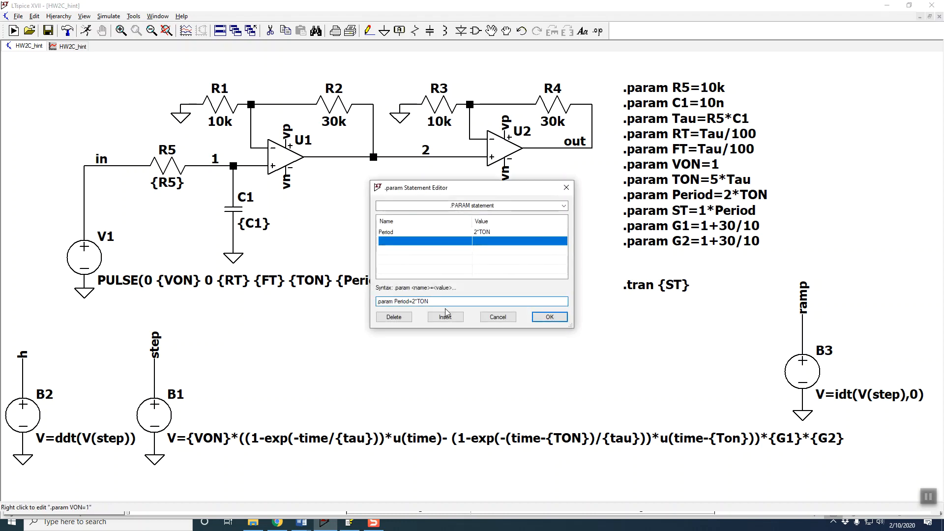
{"action": "left_click", "coordinate": [483, 320]}
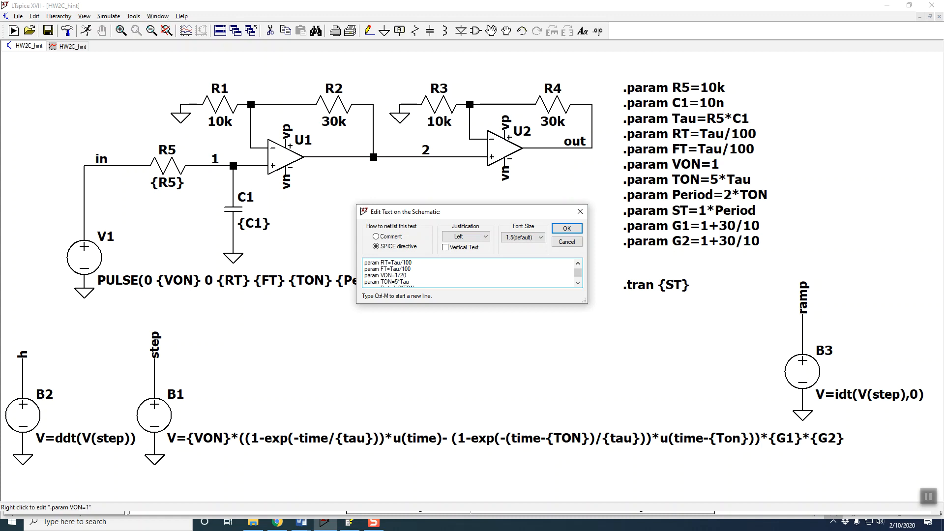
{"action": "key", "text": "Return"}
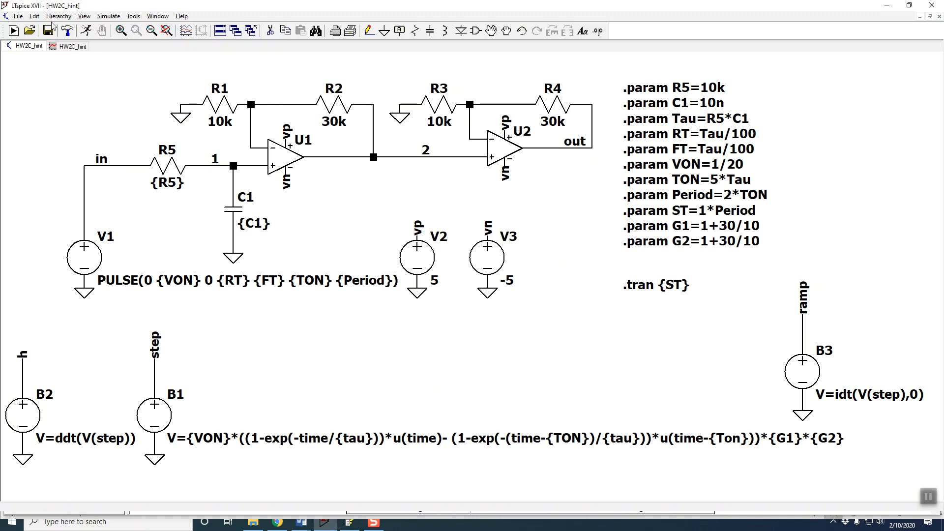
{"action": "left_click", "coordinate": [86, 31]}
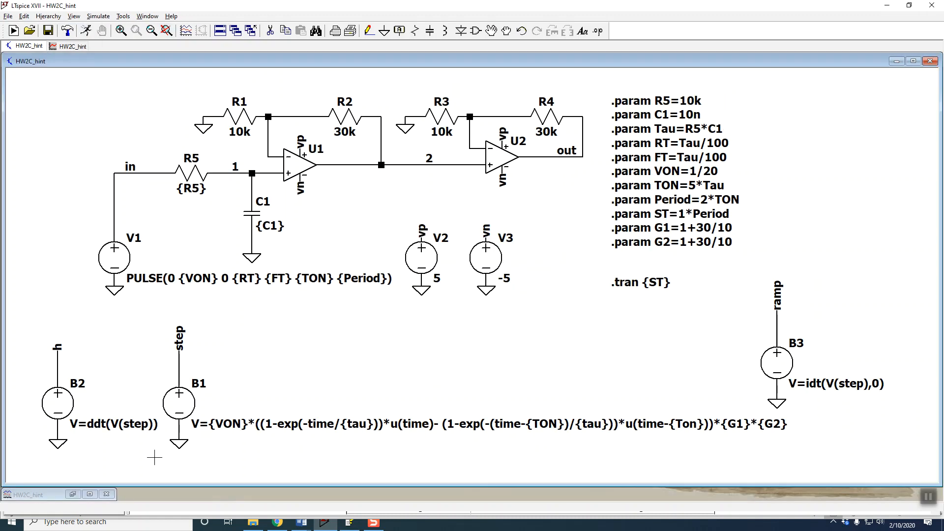
{"action": "left_click", "coordinate": [90, 494]}
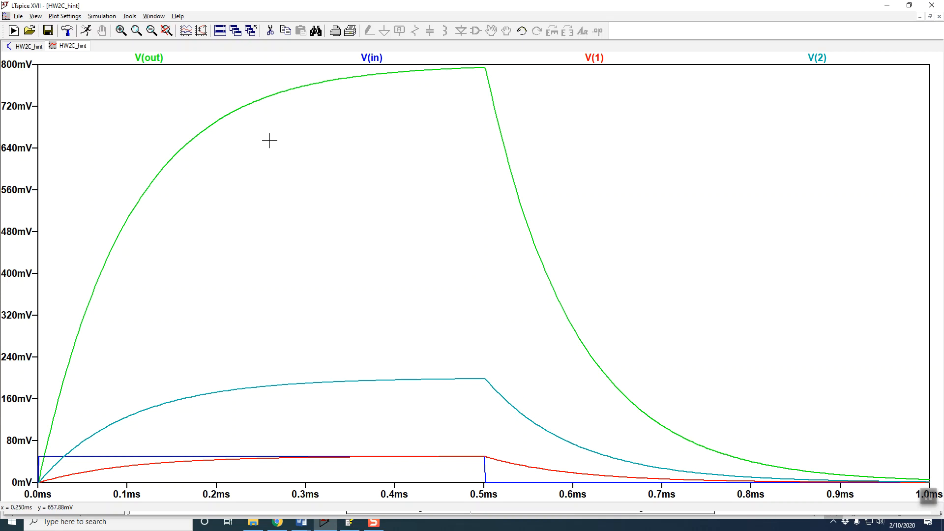
Add the voltage of the step node at source B1 to the waveform plot.
{"action": "left_click", "coordinate": [28, 47]}
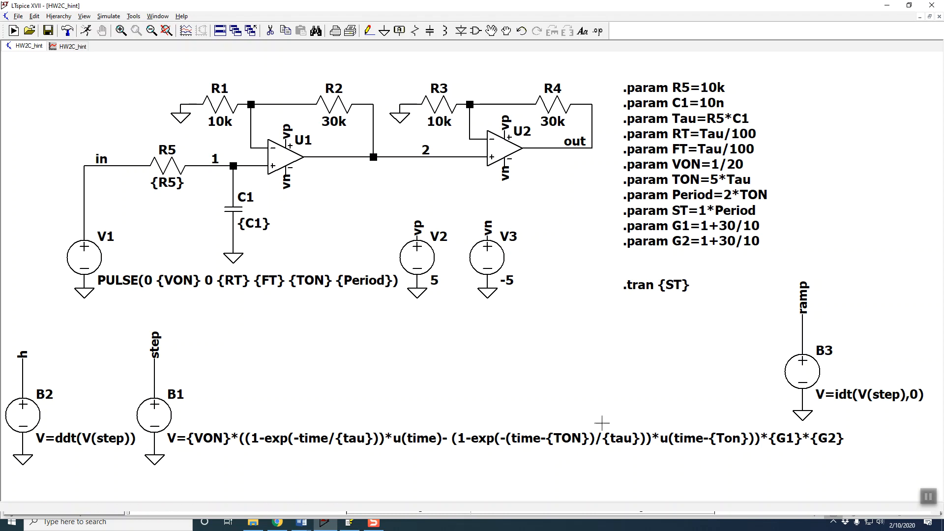
{"action": "left_click", "coordinate": [159, 337]}
{"action": "left_click", "coordinate": [71, 49]}
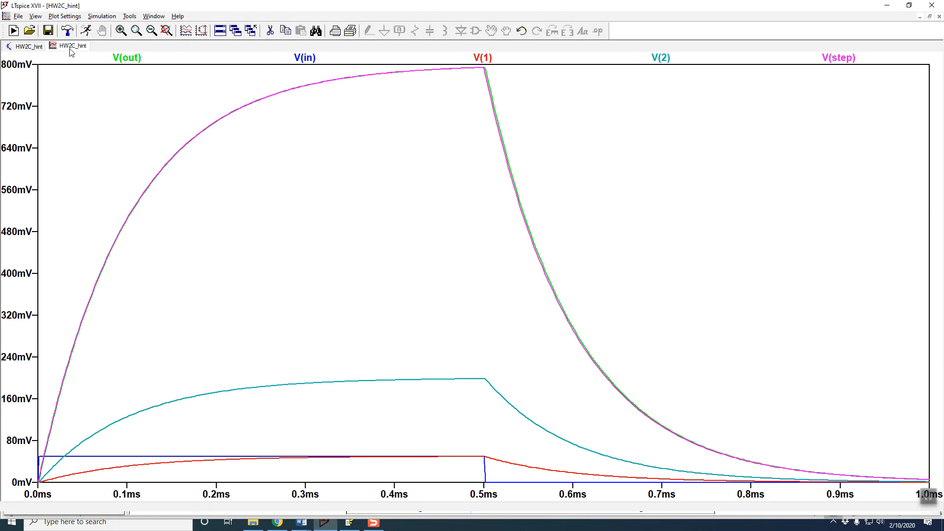
Delete the V(2), V(1) and V(in) traces from the plot.
{"action": "left_click", "coordinate": [666, 56]}
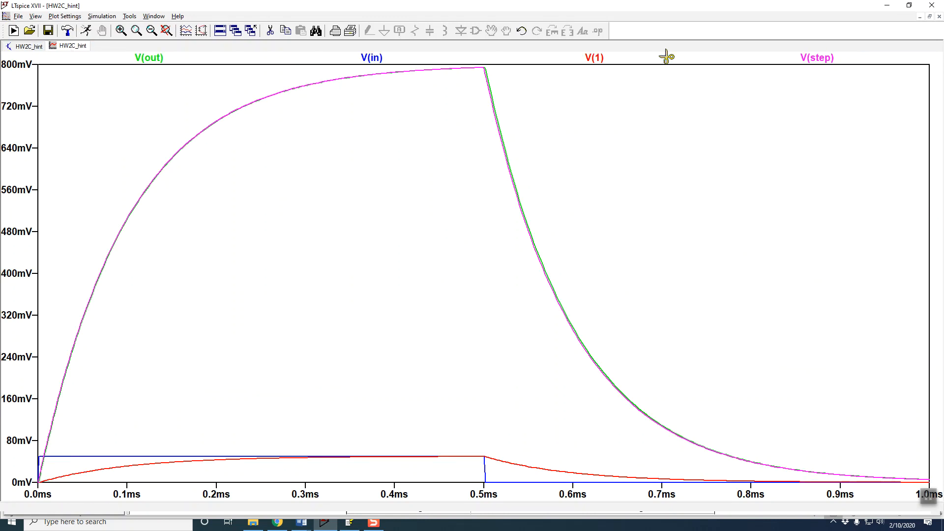
{"action": "left_click", "coordinate": [596, 58]}
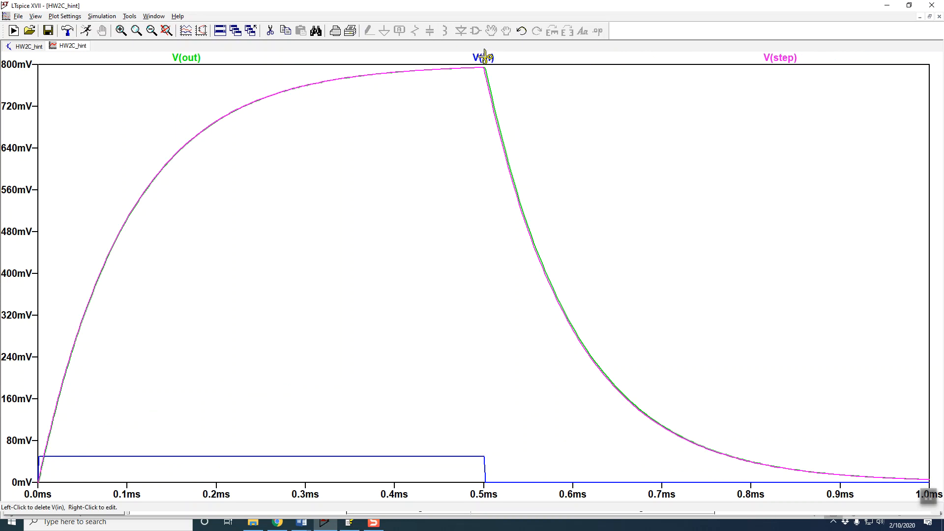
{"action": "left_click", "coordinate": [489, 58]}
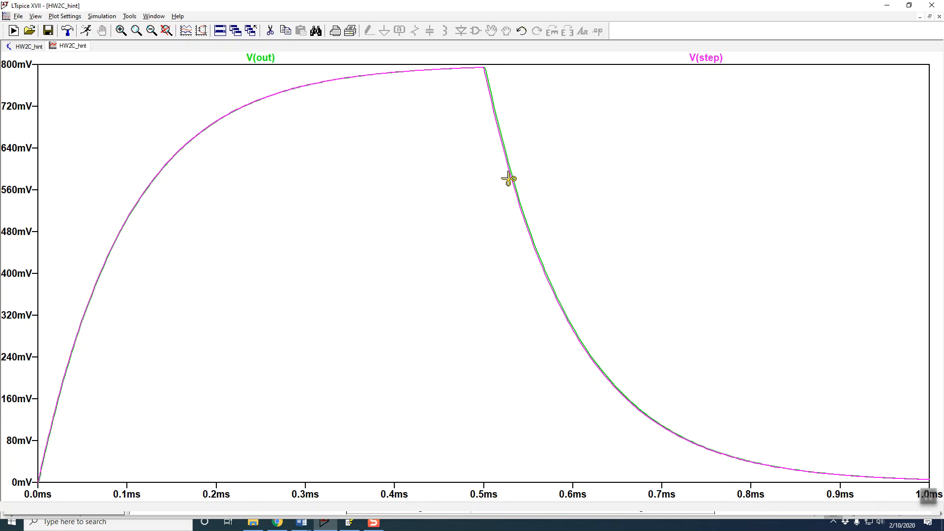
Add the voltage of the h node at source B2 to the waveform plot.
{"action": "left_click", "coordinate": [31, 47]}
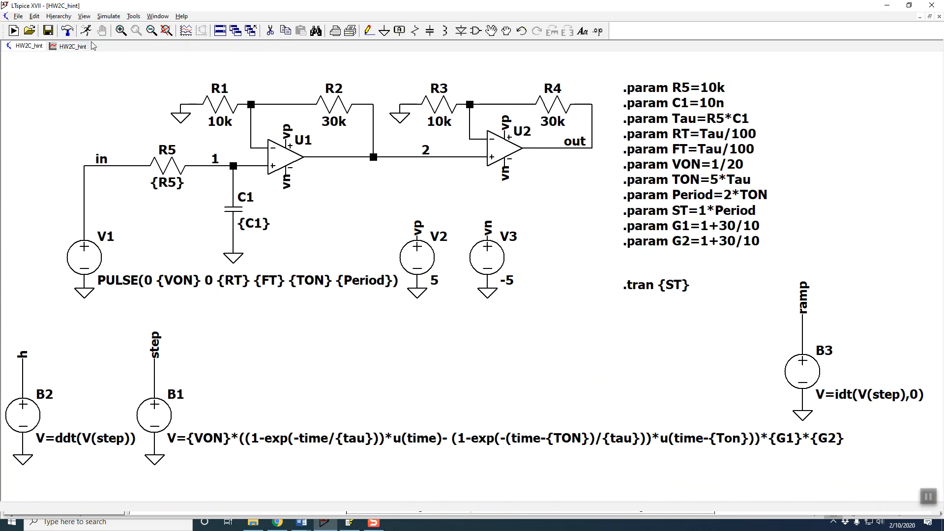
{"action": "left_click", "coordinate": [55, 46]}
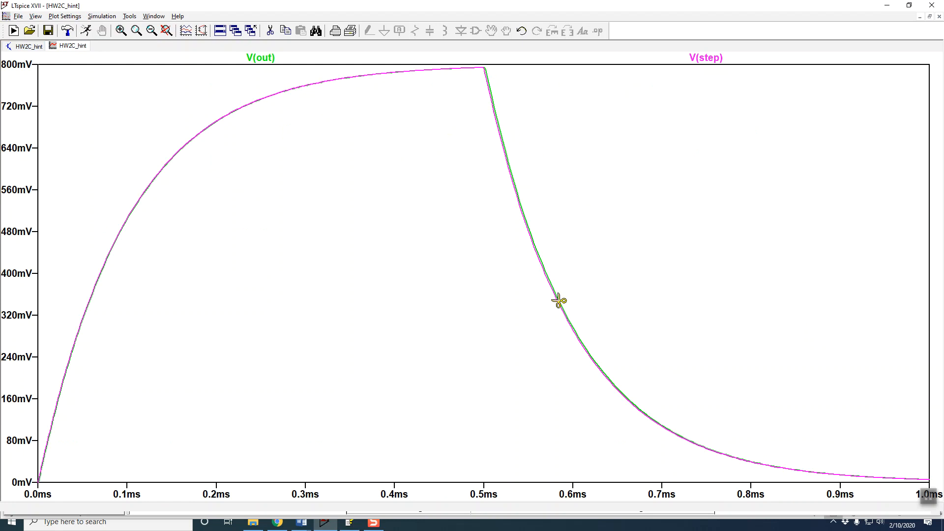
{"action": "left_click", "coordinate": [27, 47]}
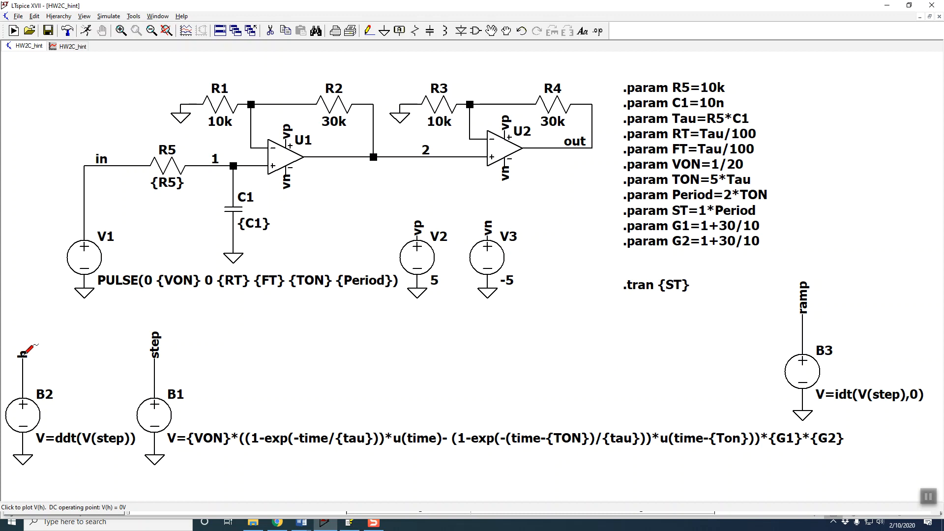
{"action": "left_click", "coordinate": [68, 49]}
{"action": "key", "text": "F5"}
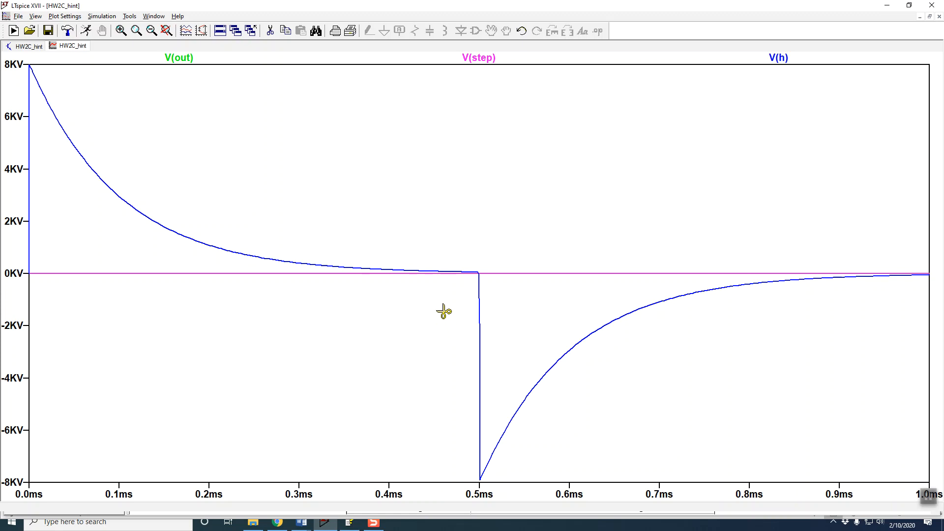
Plot V(ramp) on its own by adding it and deleting the V(h), V(step) and V(out) traces.
{"action": "left_click", "coordinate": [31, 48]}
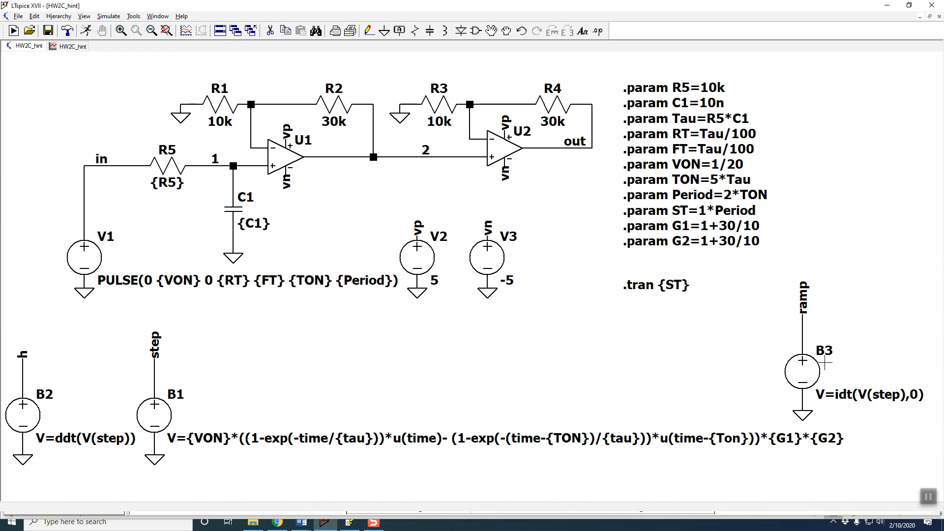
{"action": "left_click", "coordinate": [69, 47]}
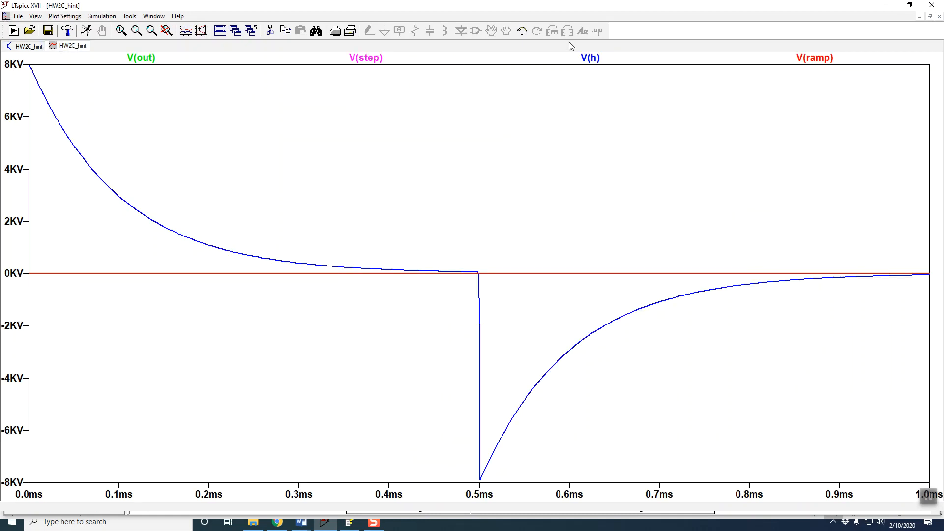
{"action": "left_click", "coordinate": [593, 58]}
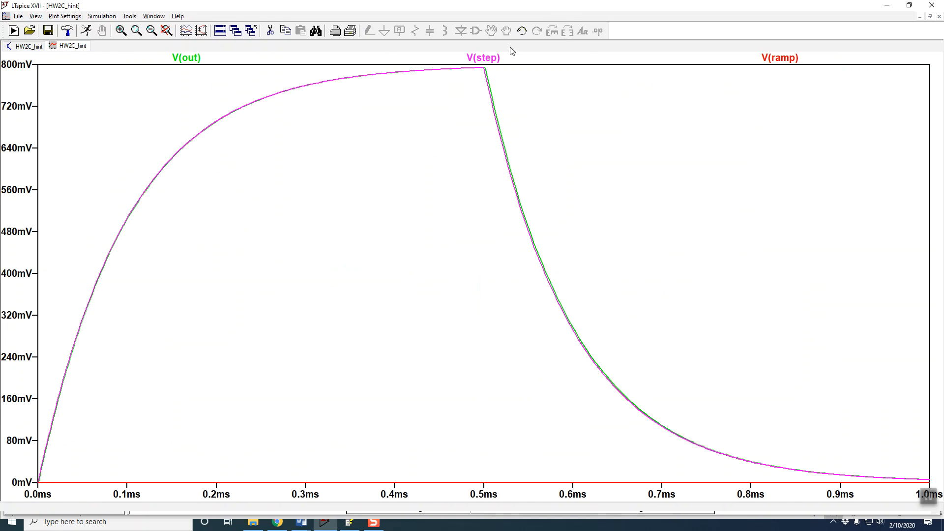
{"action": "left_click", "coordinate": [482, 62]}
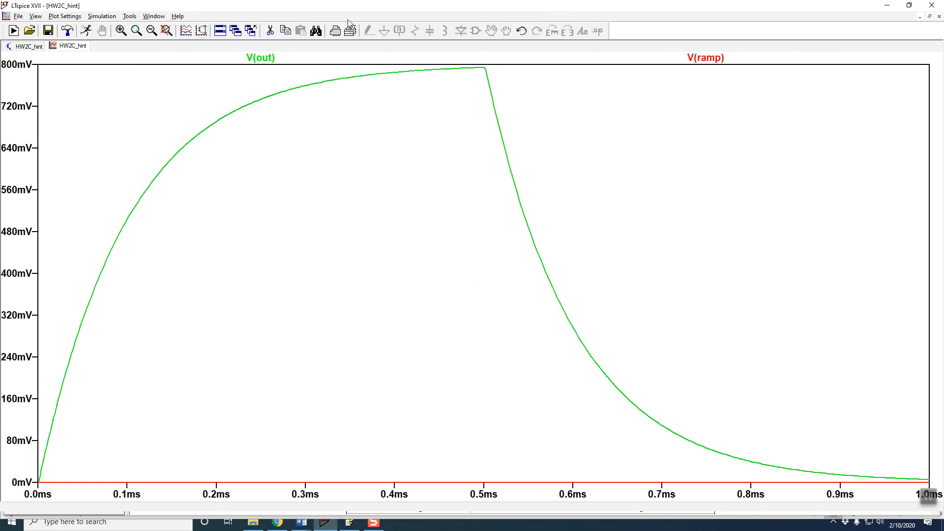
{"action": "left_click", "coordinate": [267, 58]}
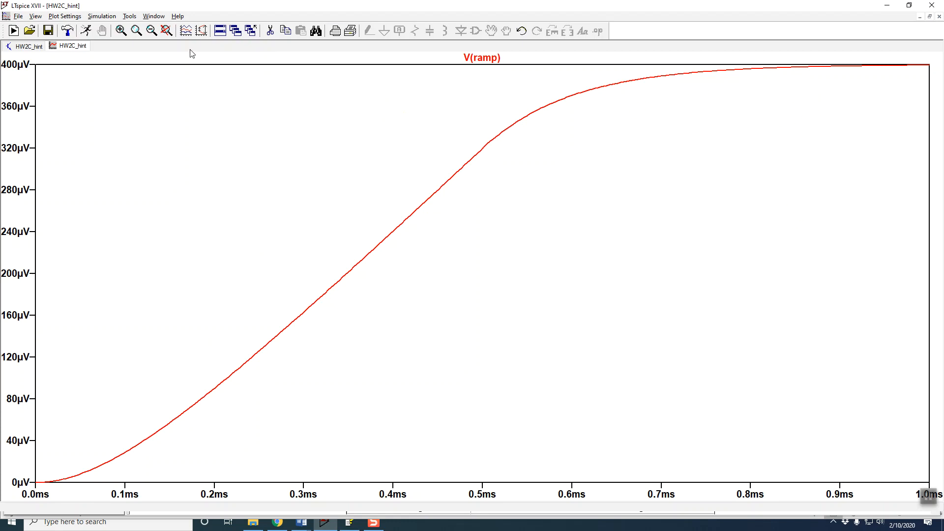
Add a second, empty plot pane to the waveform window with V(ramp).
{"action": "left_click", "coordinate": [185, 31]}
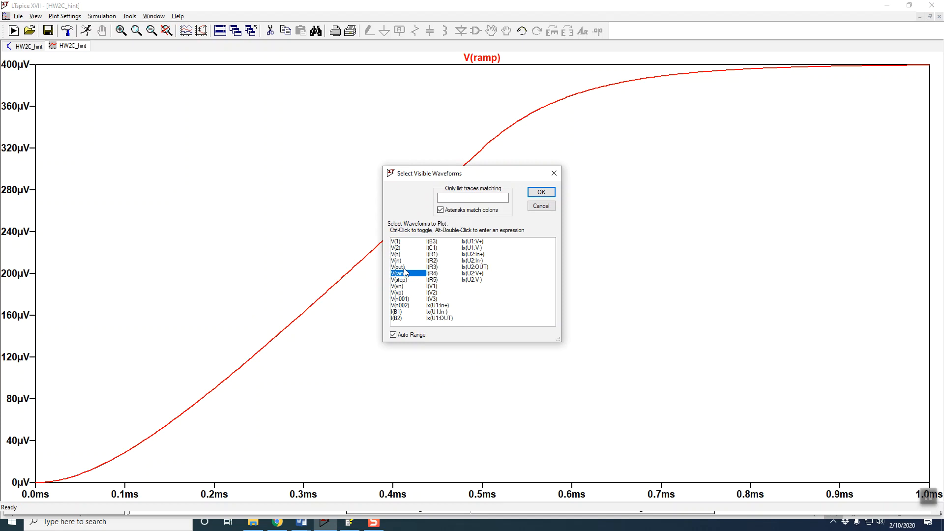
{"action": "left_click", "coordinate": [542, 206]}
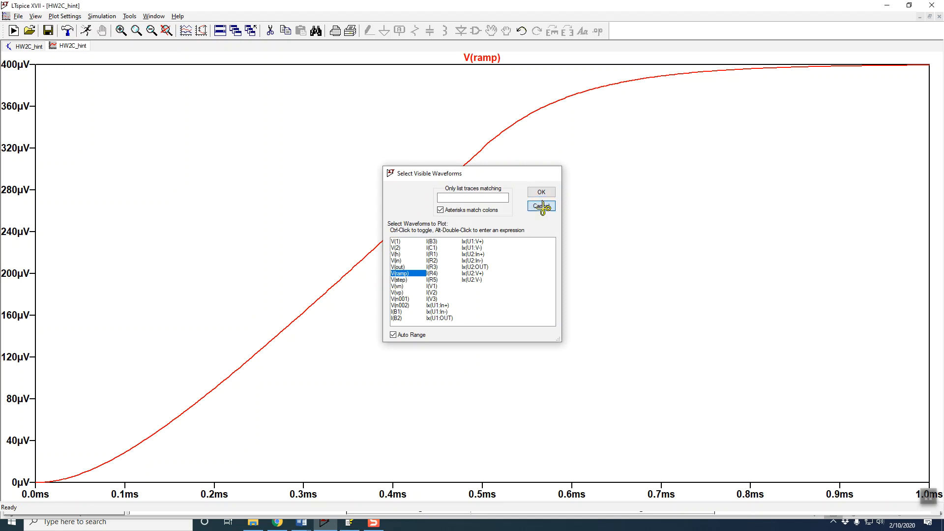
{"action": "left_click", "coordinate": [69, 16]}
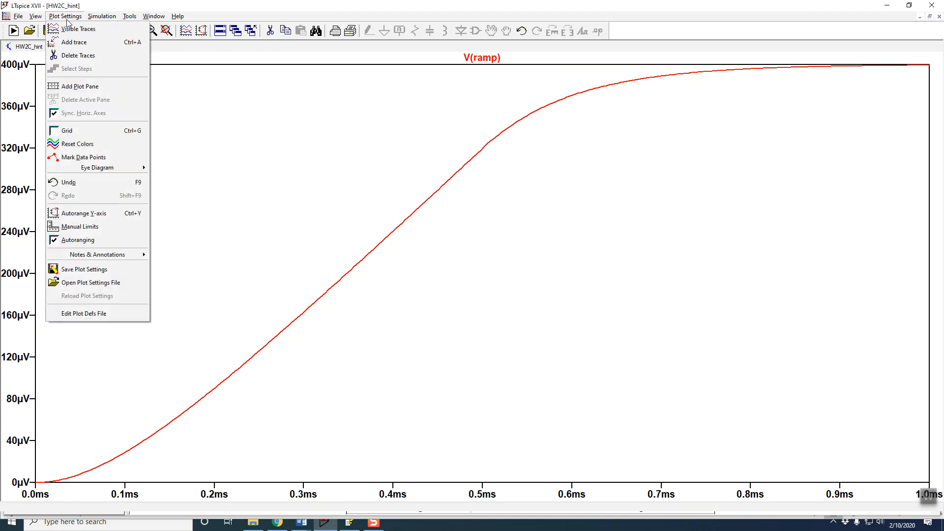
{"action": "left_click", "coordinate": [81, 86]}
{"action": "left_click", "coordinate": [231, 110]}
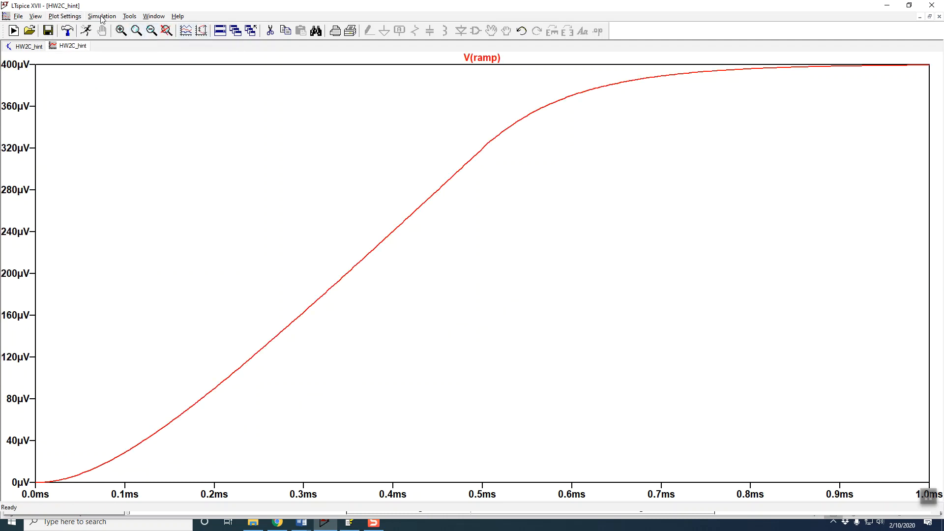
{"action": "left_click", "coordinate": [68, 20]}
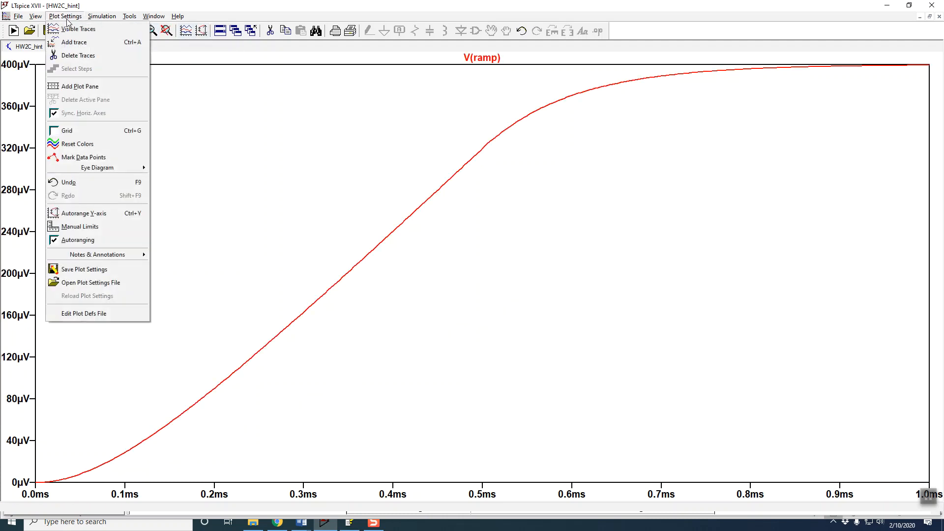
{"action": "left_click", "coordinate": [94, 85]}
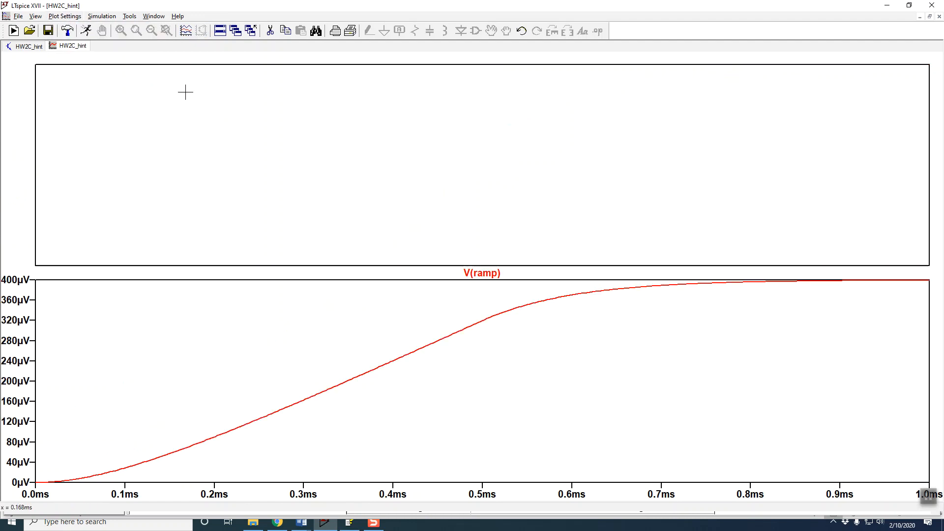
Plot V(out) in the empty pane above V(ramp), and return to the schematic.
{"action": "left_click", "coordinate": [186, 31]}
{"action": "left_click", "coordinate": [406, 267]}
{"action": "left_click", "coordinate": [541, 192]}
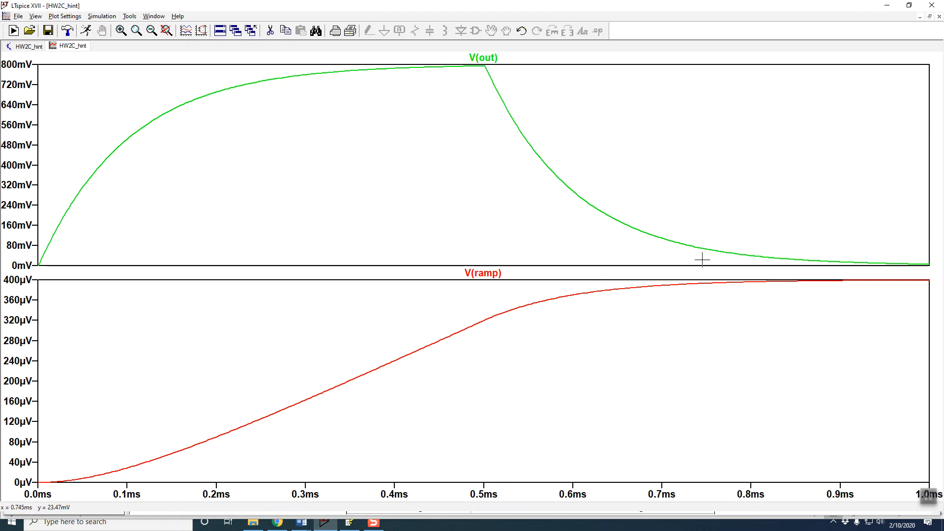
{"action": "right_click", "coordinate": [855, 319]}
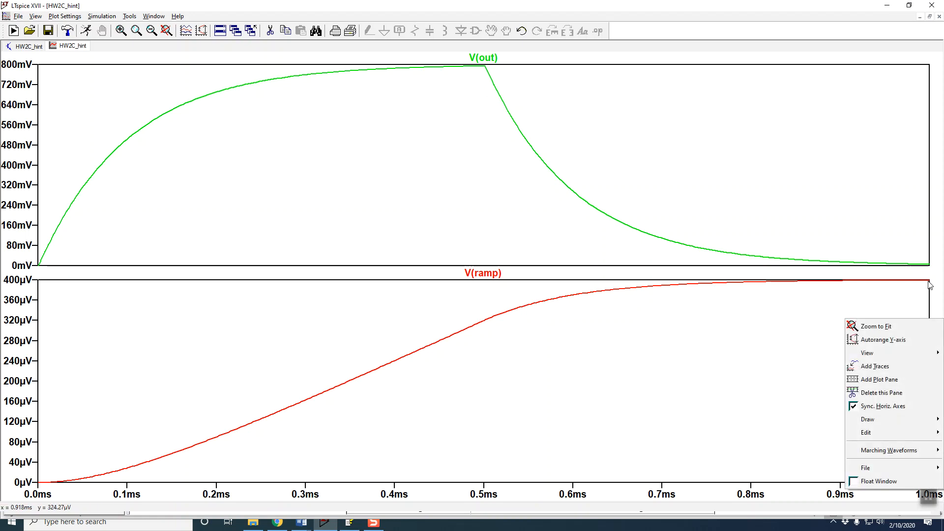
{"action": "left_click", "coordinate": [810, 322]}
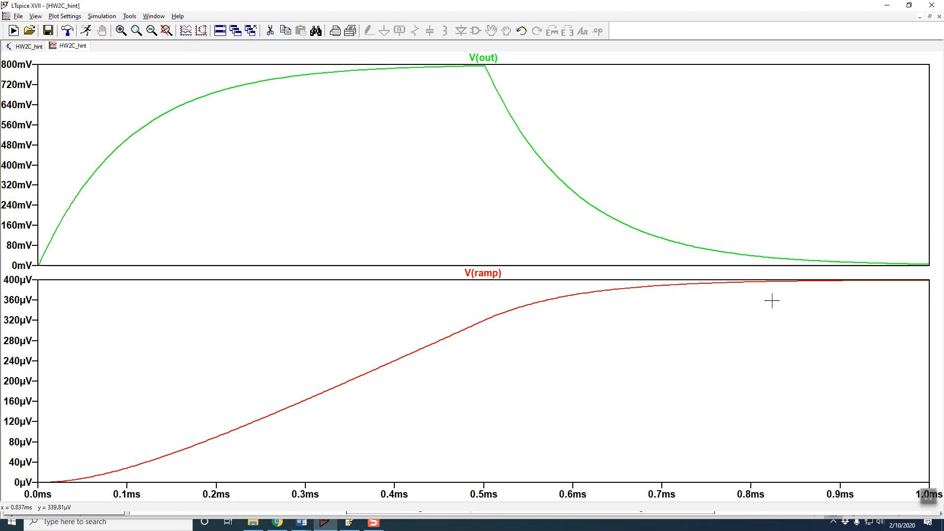
{"action": "left_click", "coordinate": [26, 47]}
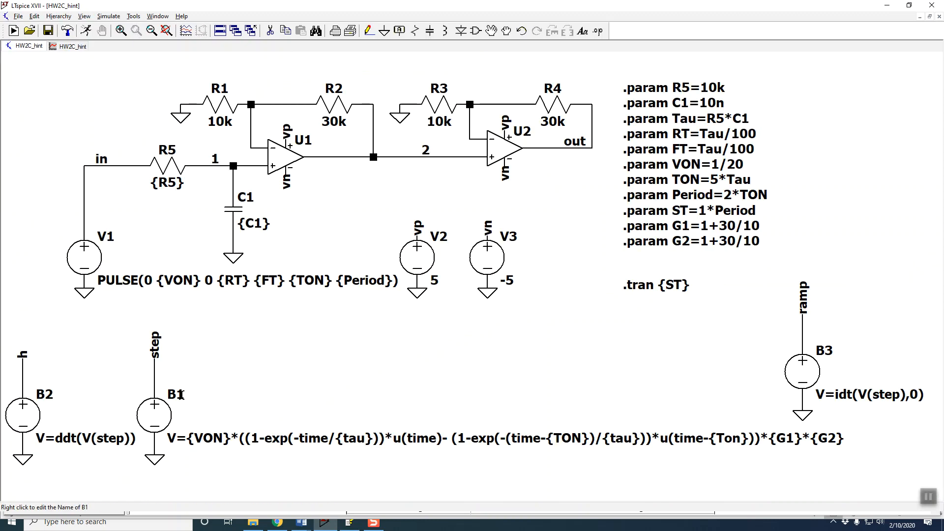